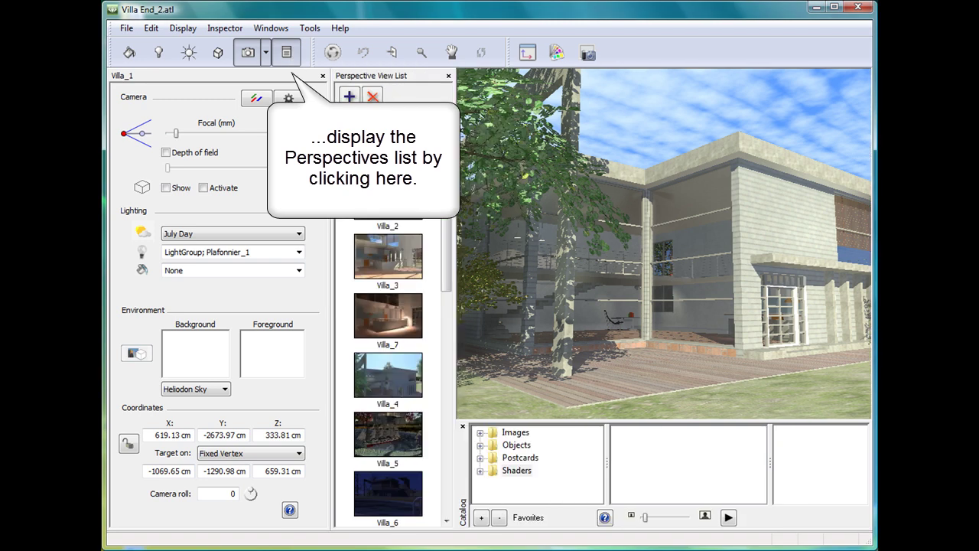
- Browse the perspective view list and activate the Villa_2 perspective
scroll(447, 372, down, 5)
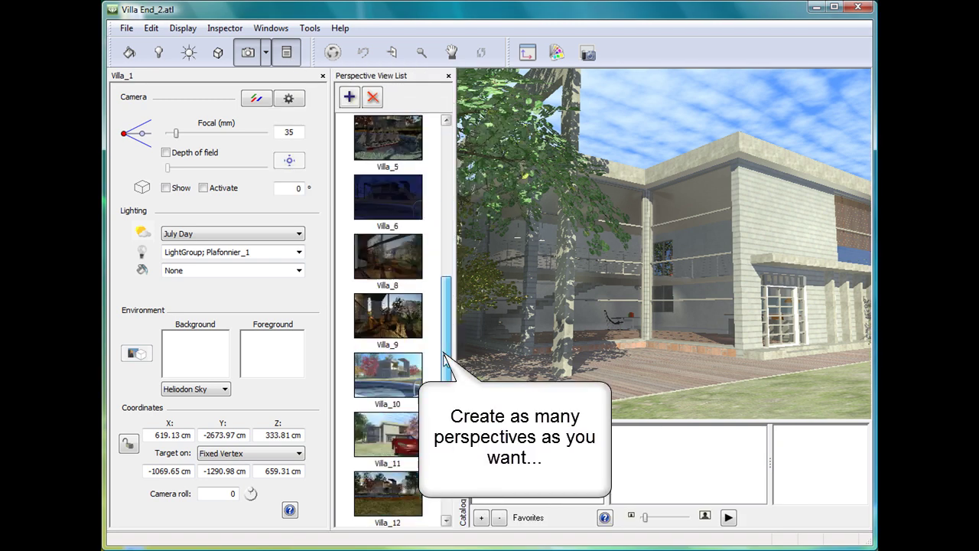
scroll(447, 371, up, 5)
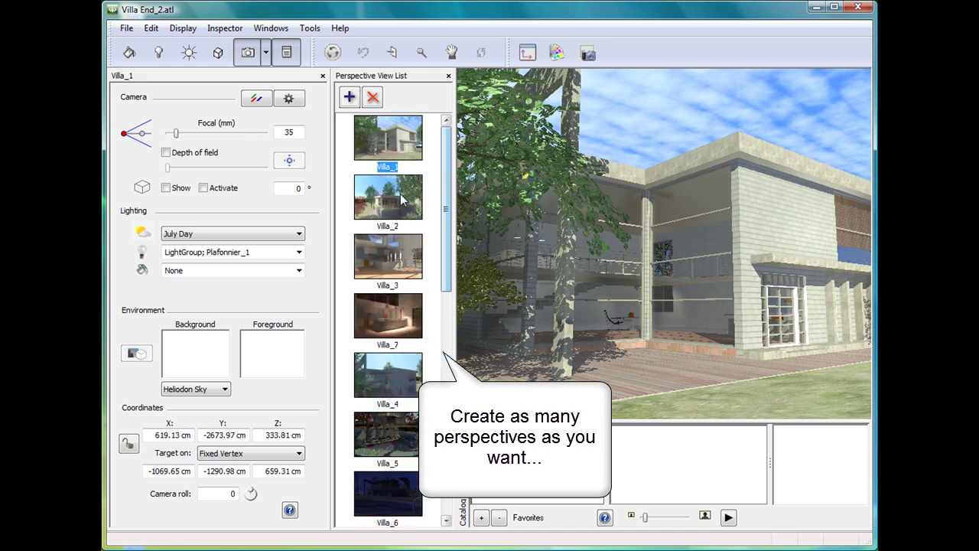
click(402, 198)
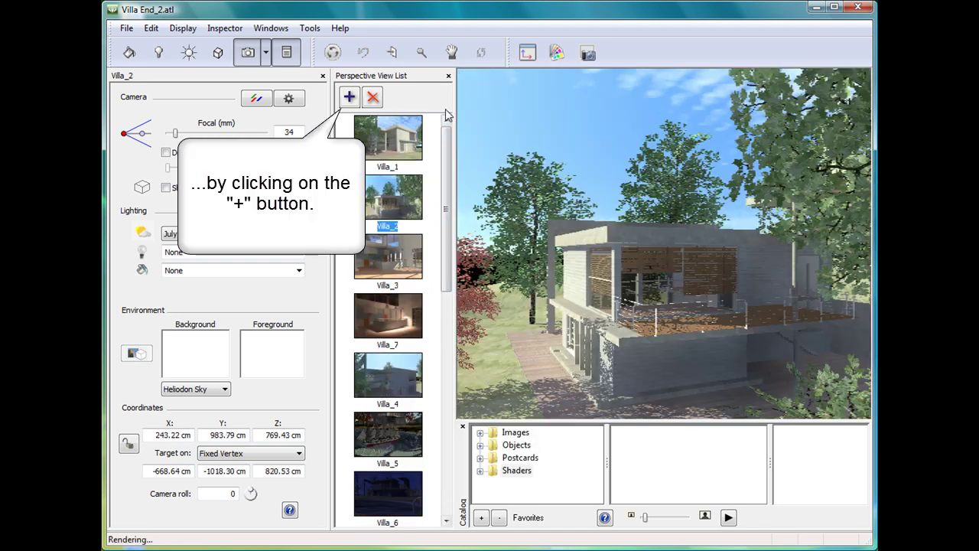
- Open the 2D view, activate the Villa_13 and Villa_12 perspectives by their cameras in the plan, and close it
click(527, 53)
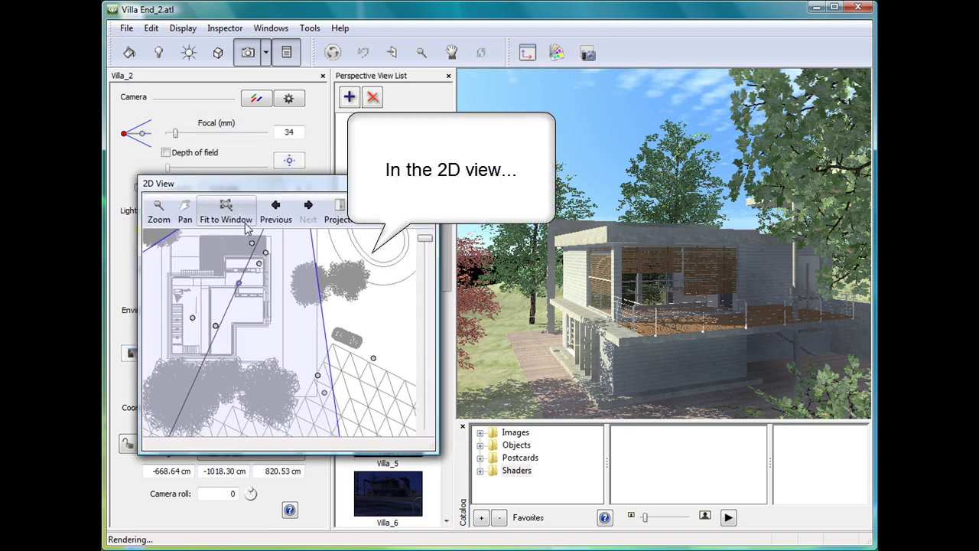
click(225, 211)
click(159, 212)
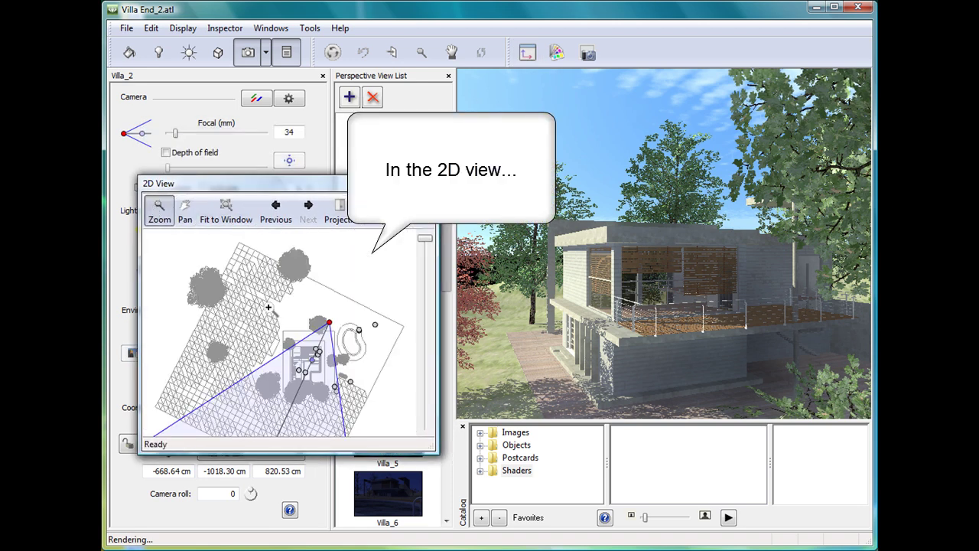
drag(272, 305, 383, 412)
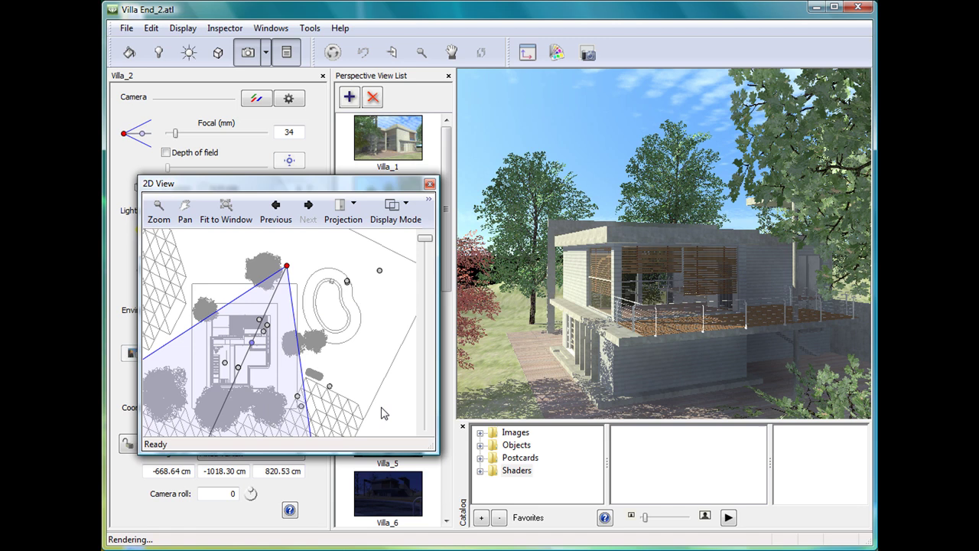
click(260, 322)
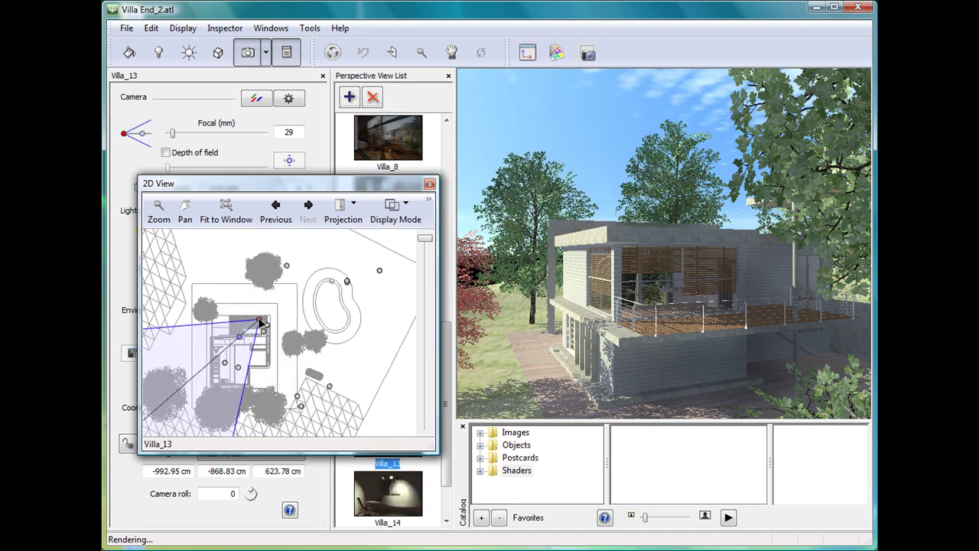
click(380, 270)
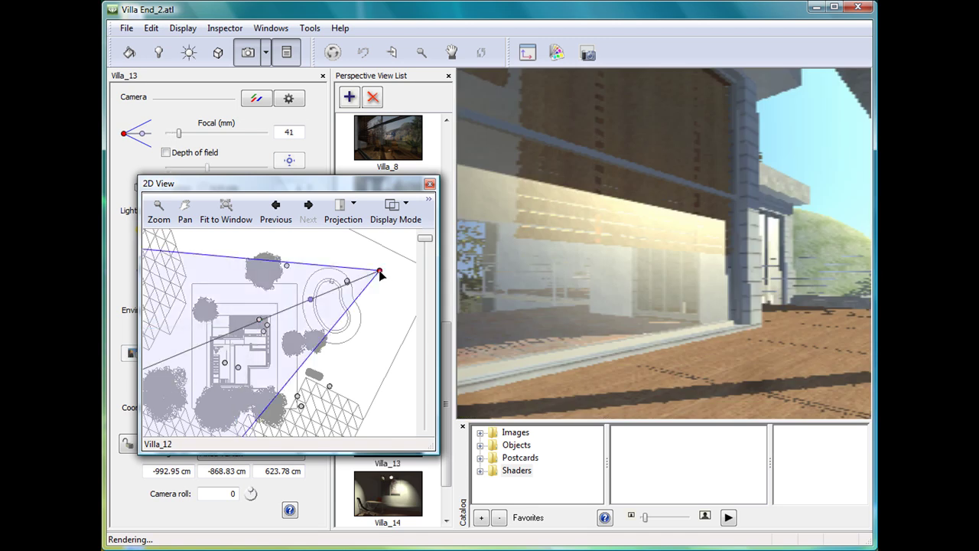
click(430, 184)
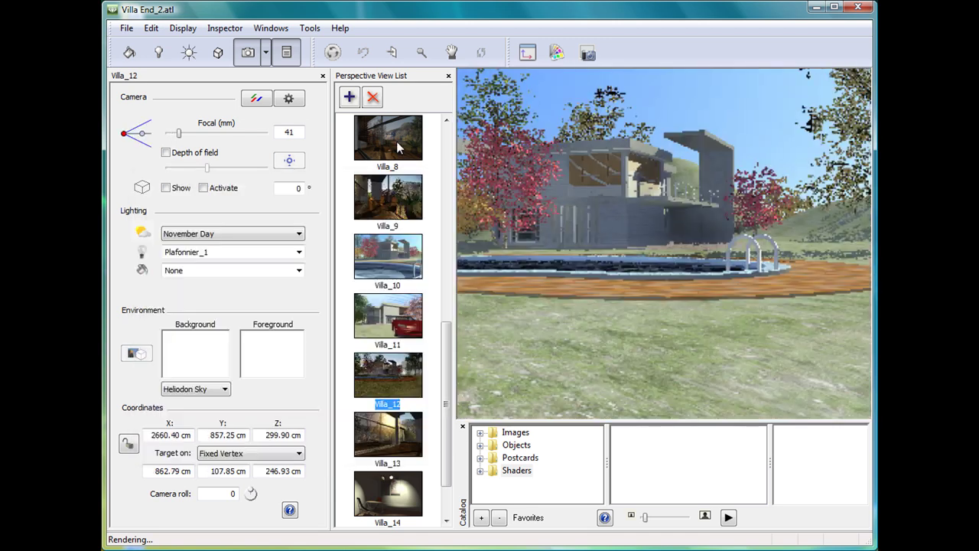
- Activate the Villa_1 perspective and hide the perspective view list
scroll(420, 149, up, 10)
click(421, 149)
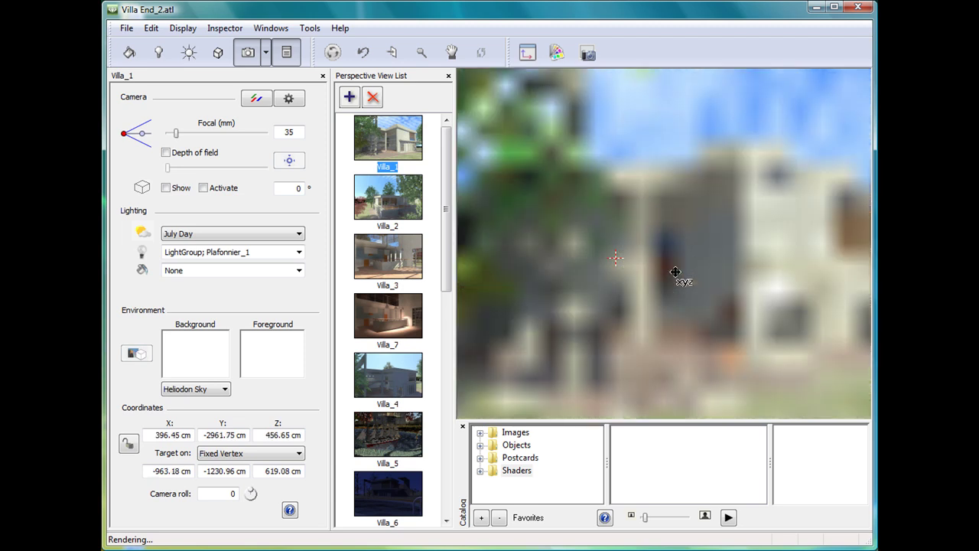
click(289, 55)
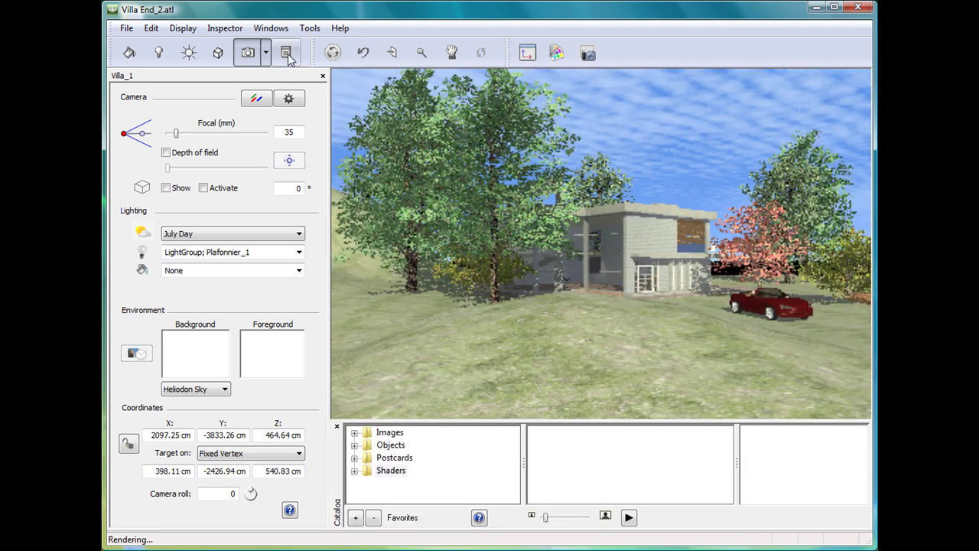
- Undo the last camera move in the Villa_1 perspective
click(364, 55)
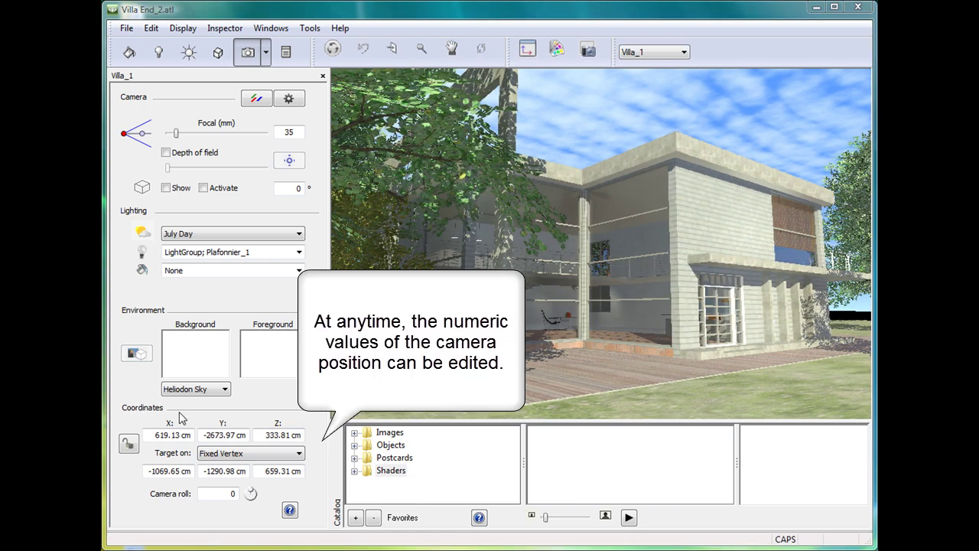
click(129, 444)
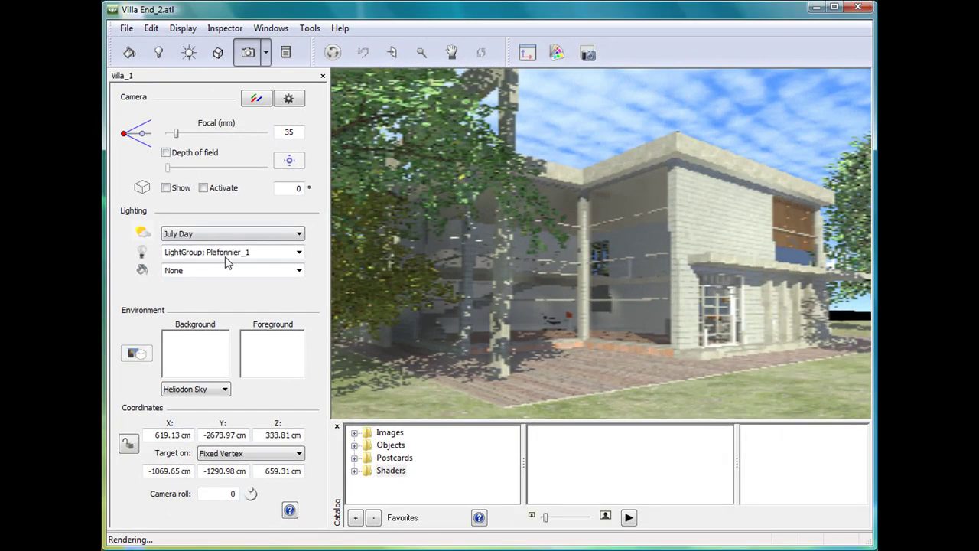
- Try the January Day heliodon for Villa_1, and settle on January Night
click(300, 235)
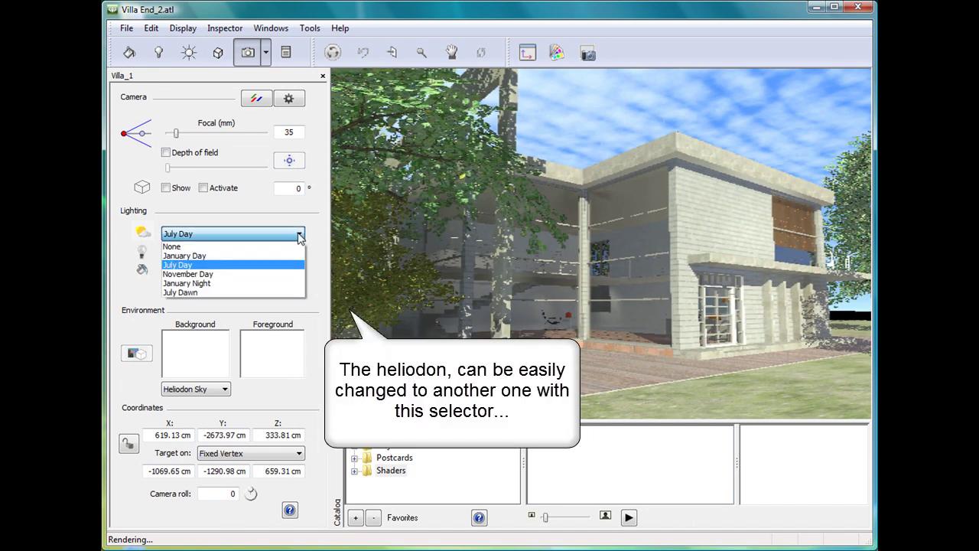
click(291, 255)
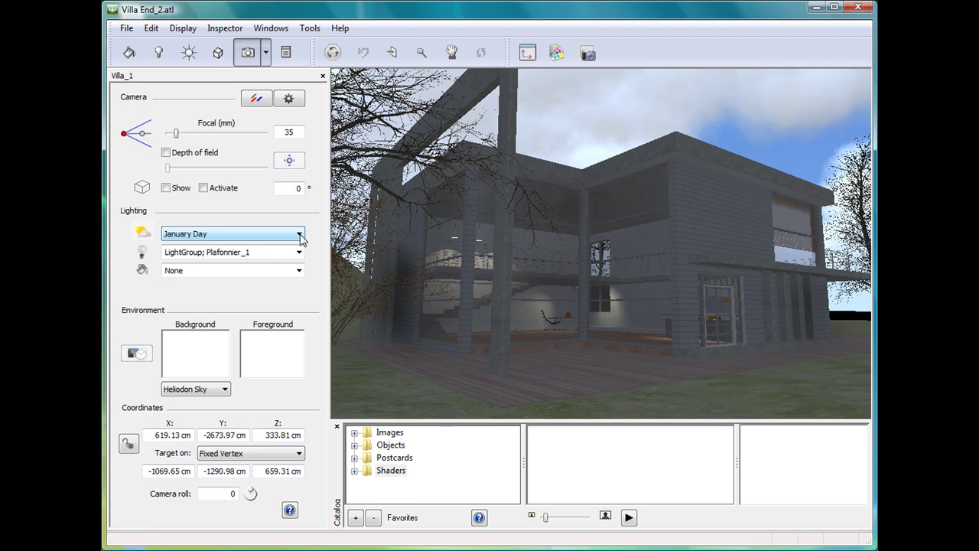
click(299, 234)
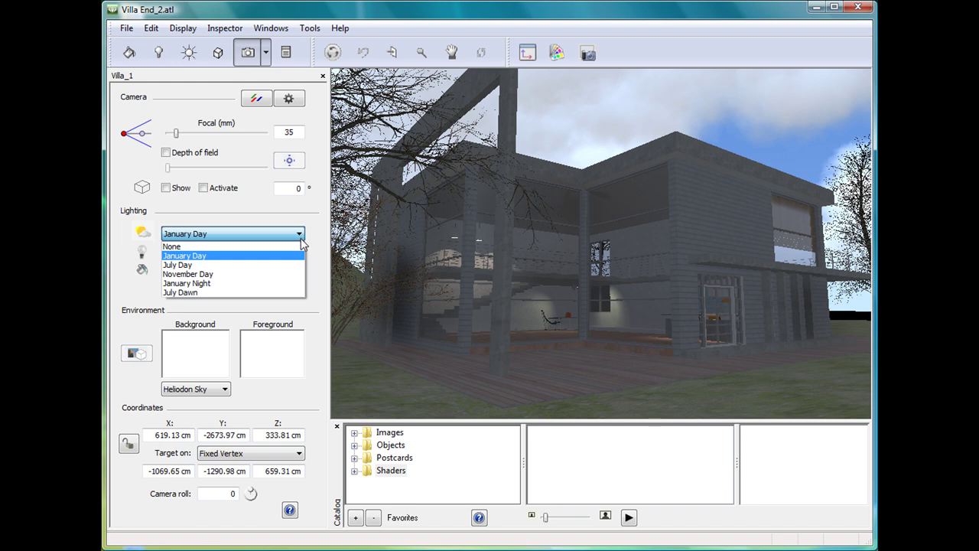
click(290, 285)
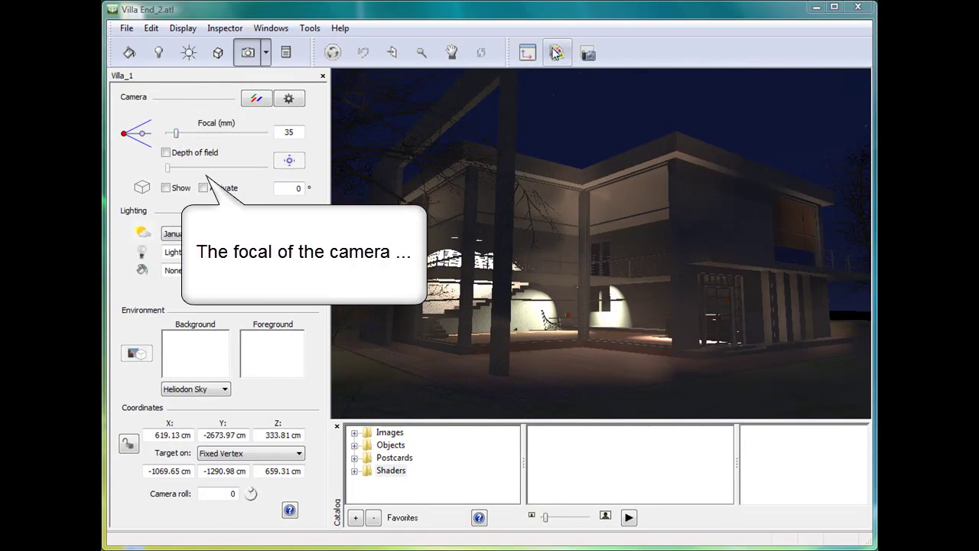
- Change Villa_1's focal to about 29 mm and move its camera in the 2D view to about X 597, Y -3116 cm
click(527, 52)
drag(208, 183, 413, 264)
mouse_move(177, 133)
mouse_down()
mouse_move(200, 138)
mouse_move(175, 138)
mouse_move(193, 137)
mouse_move(183, 137)
mouse_up()
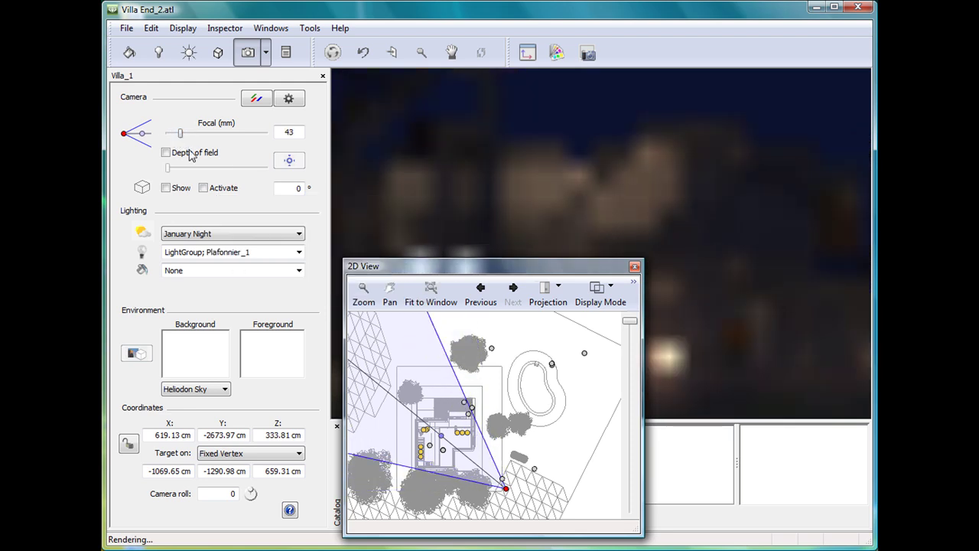
drag(493, 459, 505, 505)
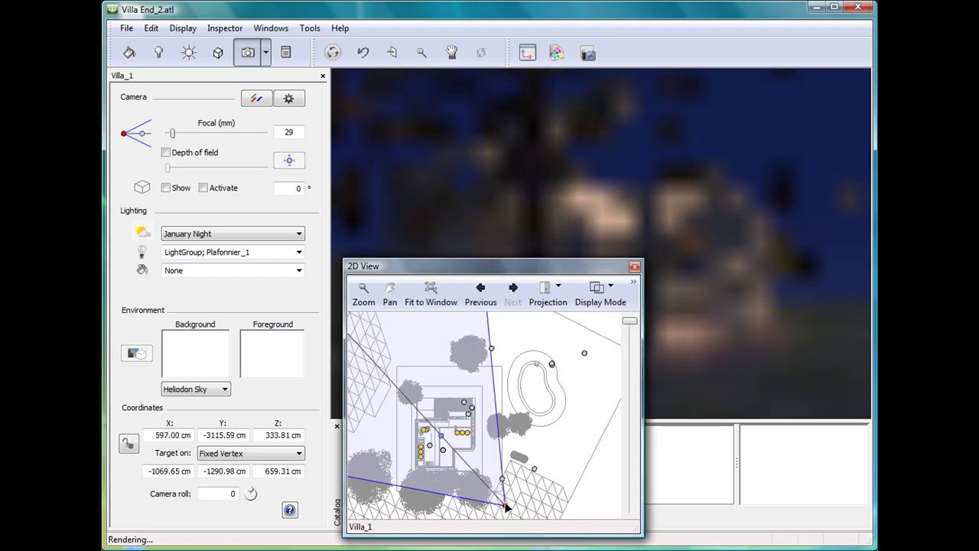
click(634, 267)
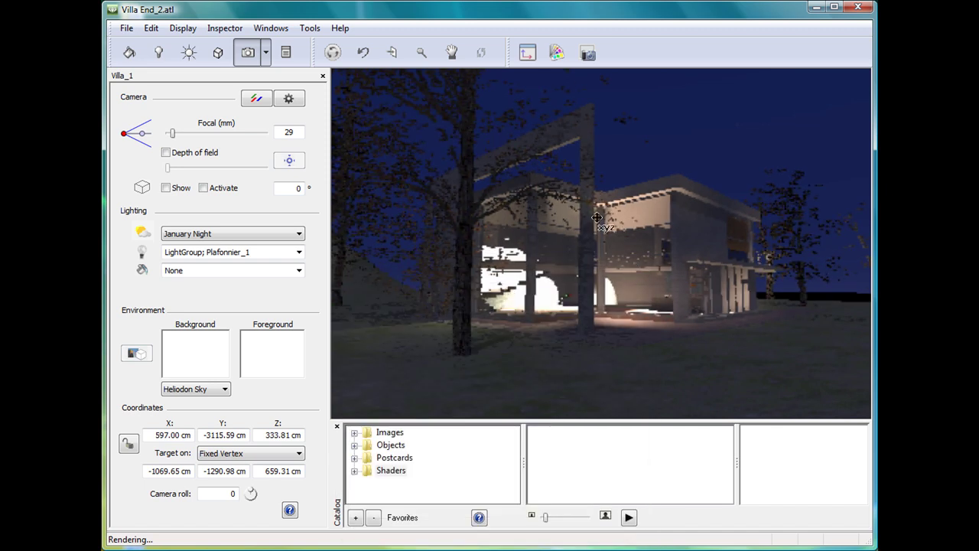
- Activate the Villa_10 perspective from the perspective view list and hide the list again
click(288, 53)
drag(448, 156, 448, 279)
click(393, 365)
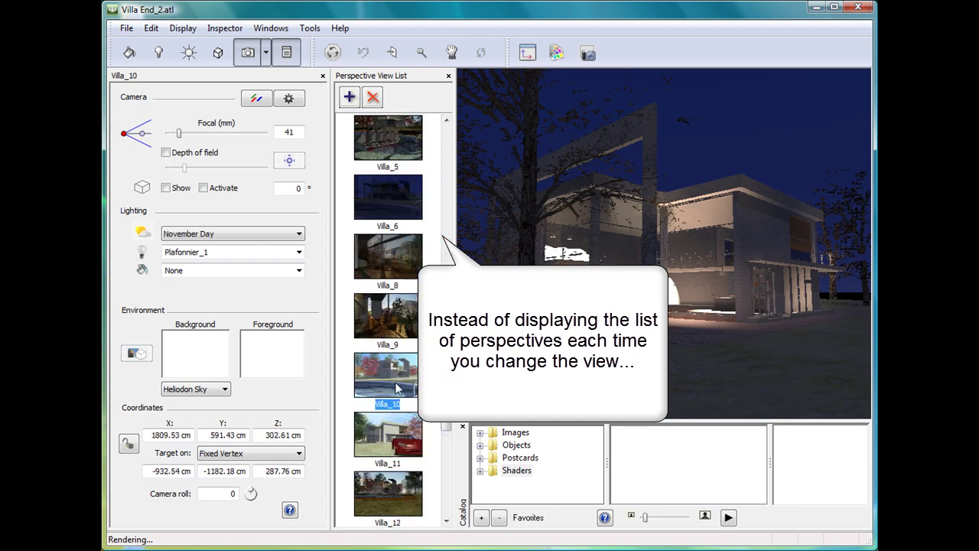
click(287, 53)
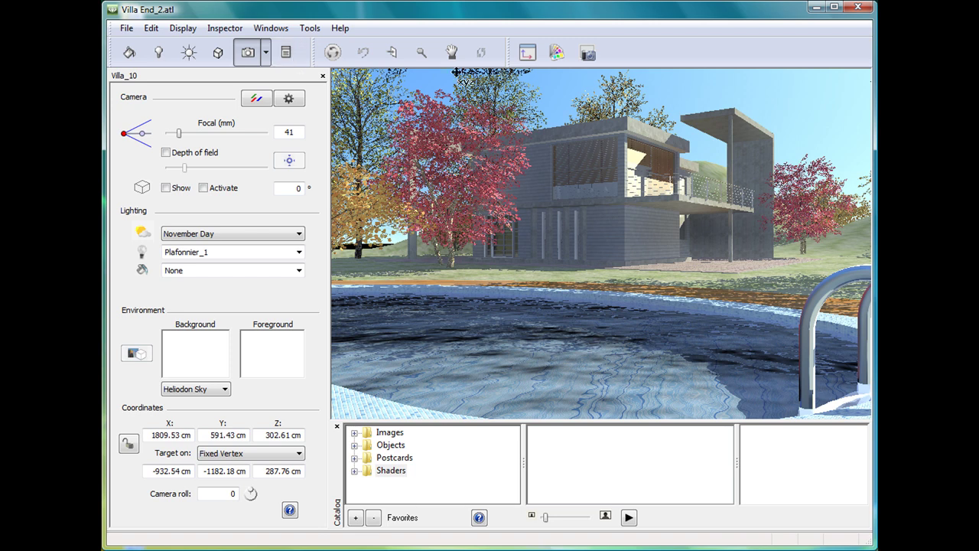
- Add the Viewpoint Selector to the toolbar, place it beside the Artlantis tools, and check the perspectives it offers
right_click(605, 58)
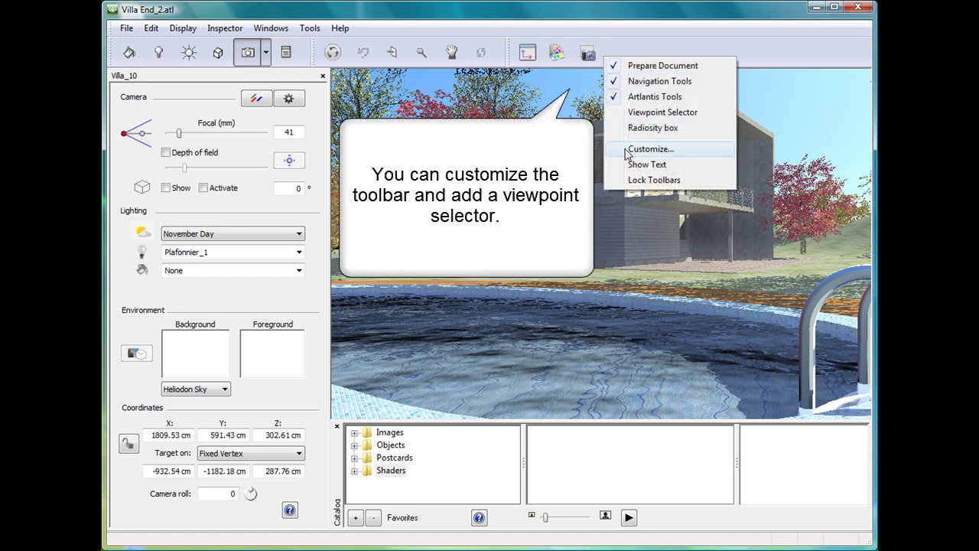
click(642, 113)
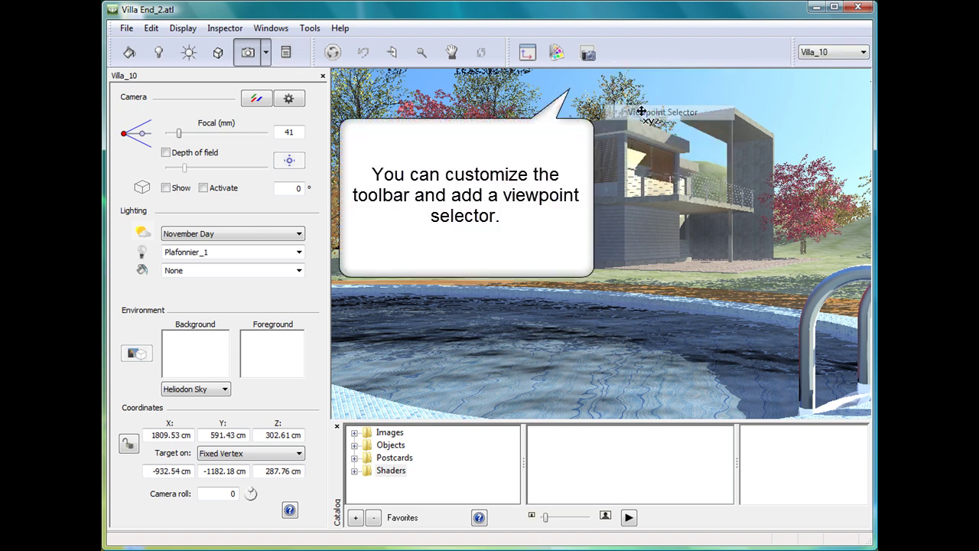
drag(792, 58, 635, 58)
click(704, 53)
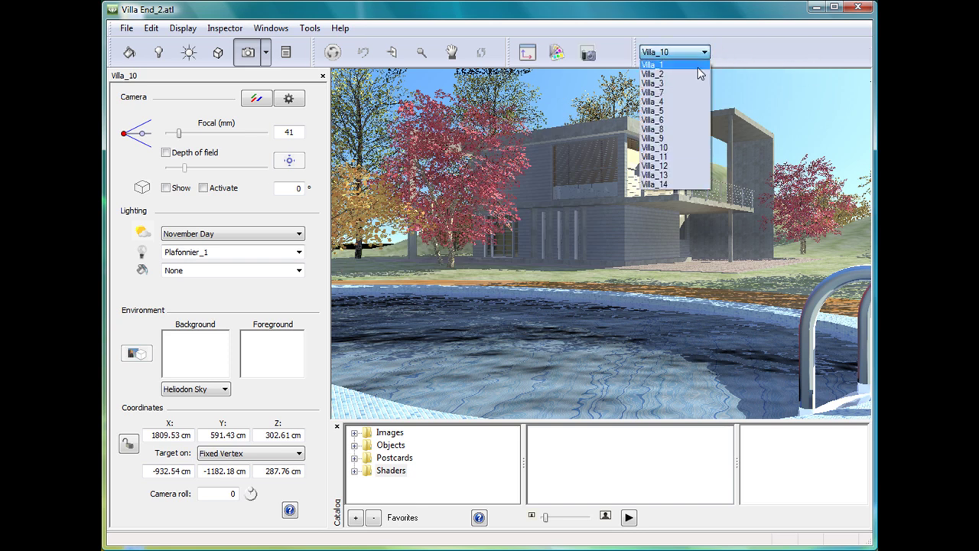
click(746, 51)
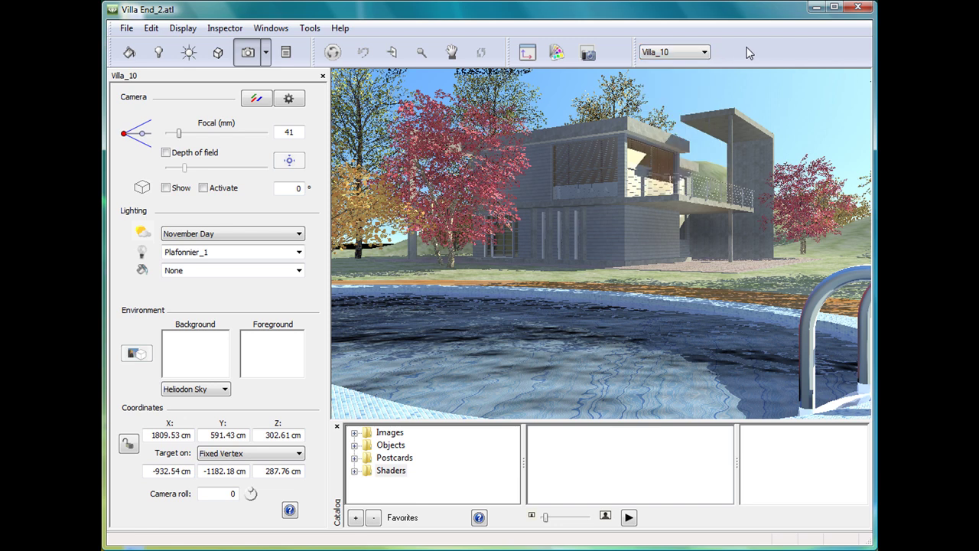
- Enable depth of field for Villa_10 and try a strong blur before reducing its intensity
click(167, 155)
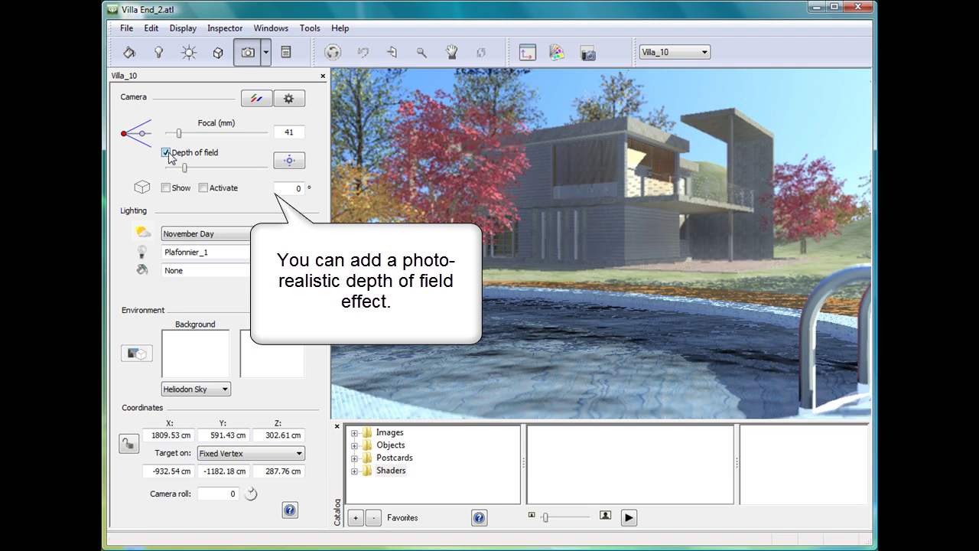
drag(185, 170, 224, 170)
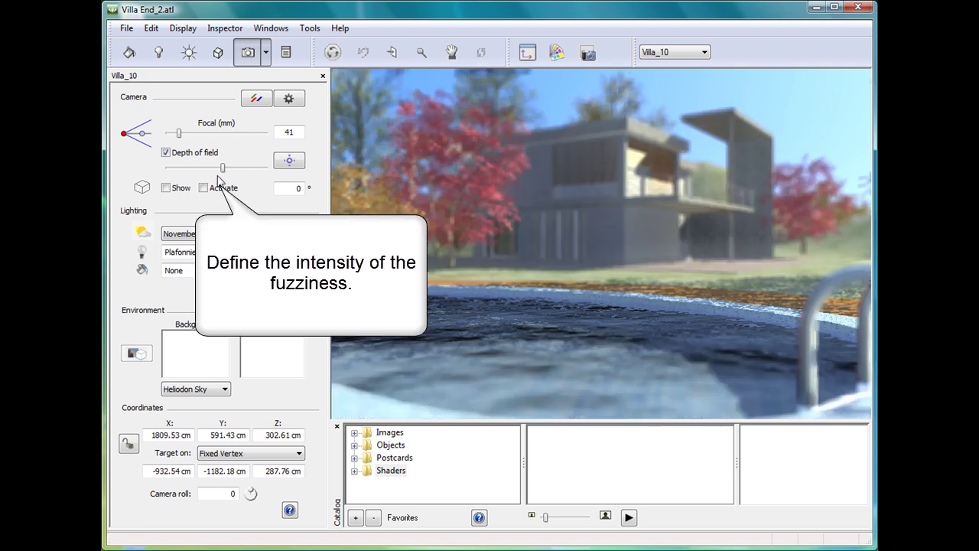
click(184, 168)
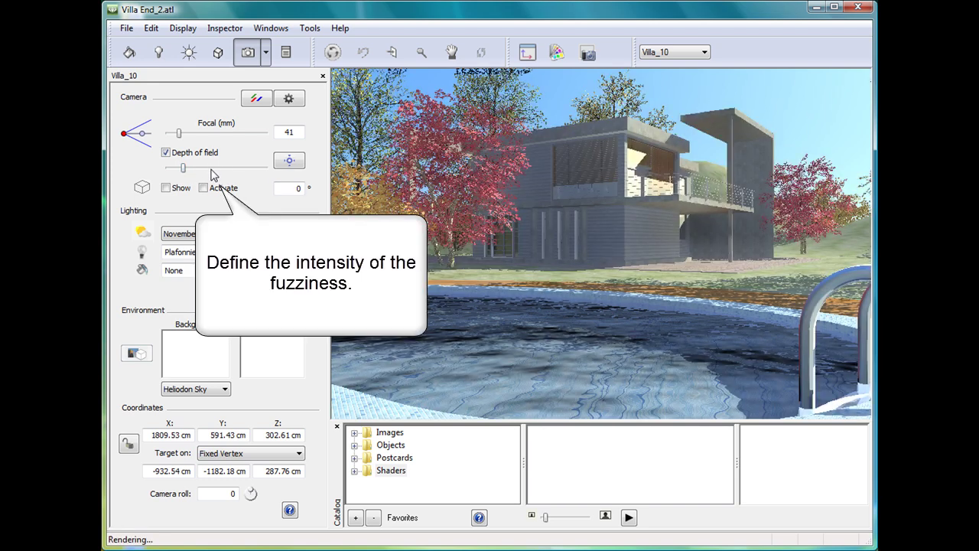
- Try focus points on the villa facade and the pool water, and turn depth of field off
click(290, 160)
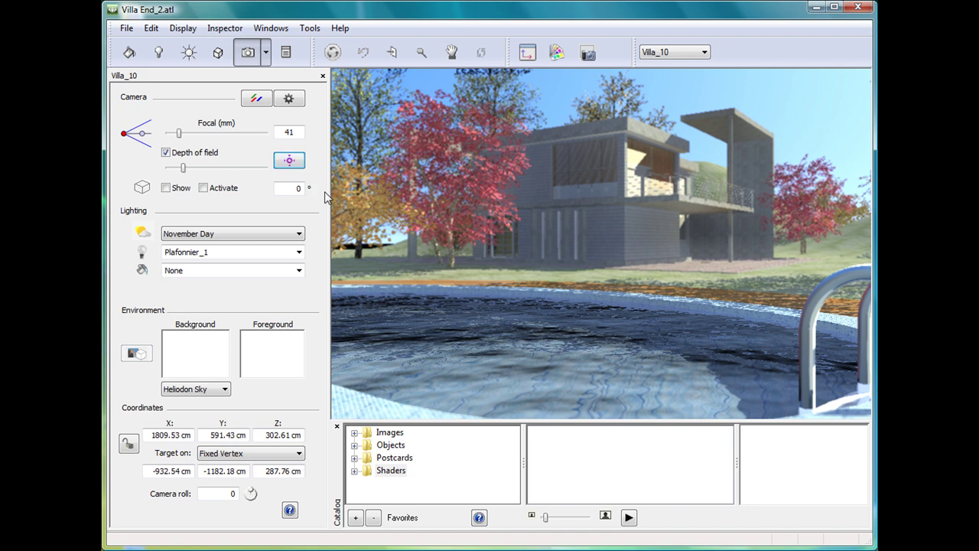
click(621, 200)
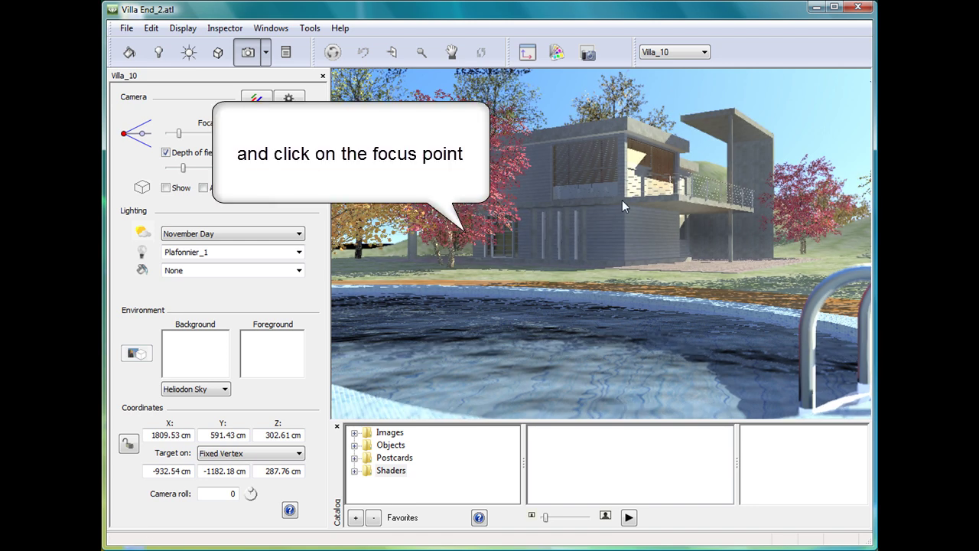
click(531, 376)
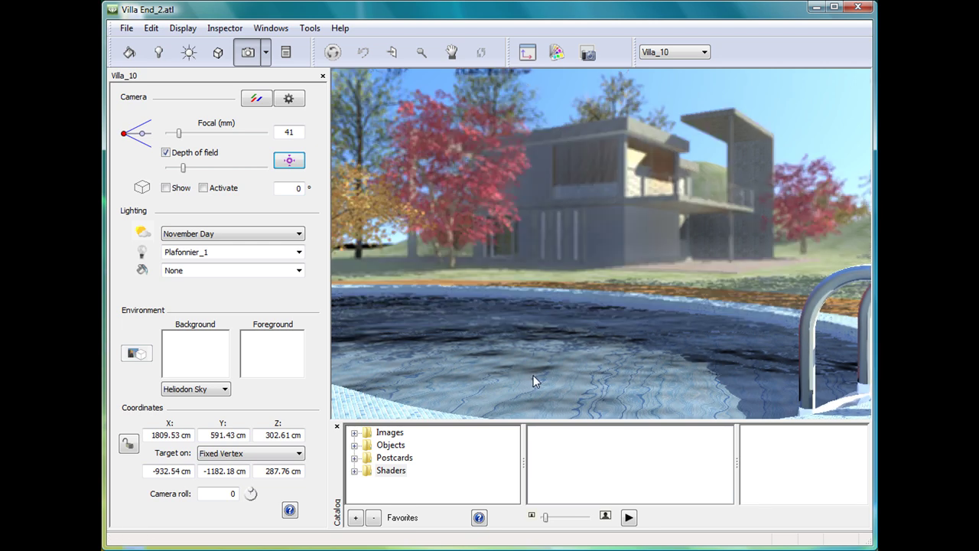
click(167, 154)
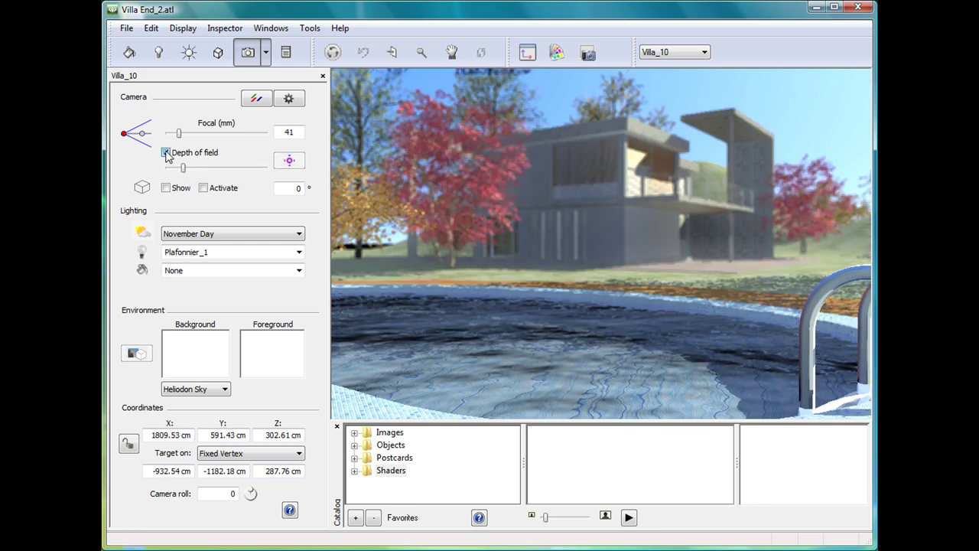
- Show Villa_10's clipping box in the 2D view and narrow it by pulling its pool-side edge in across the villa
click(527, 53)
click(166, 187)
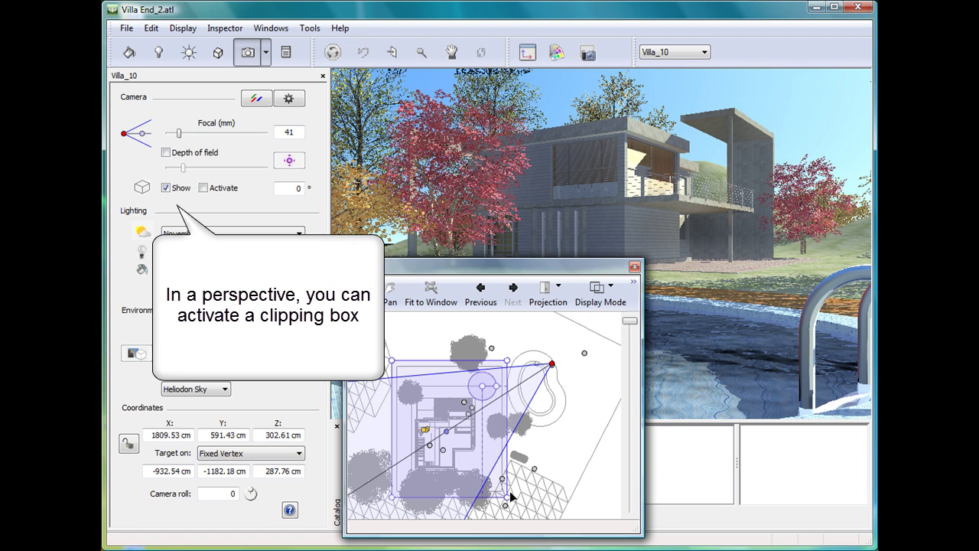
drag(508, 501, 459, 501)
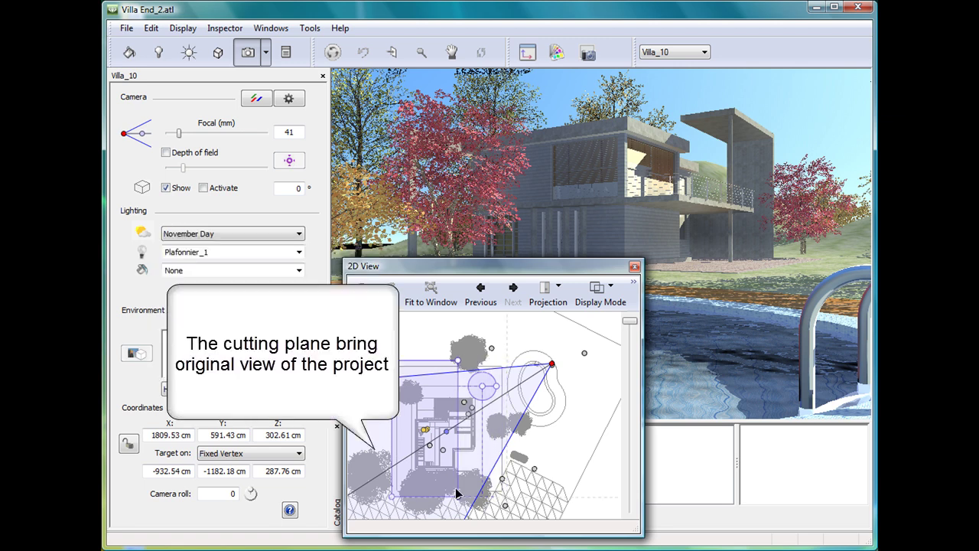
- Activate Villa_10's clipping box and close the 2D view
click(204, 188)
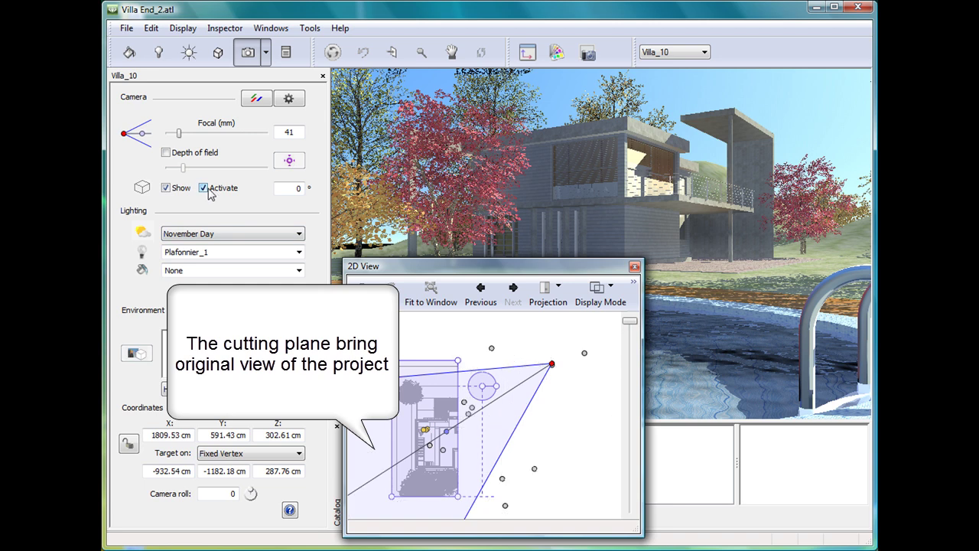
click(634, 267)
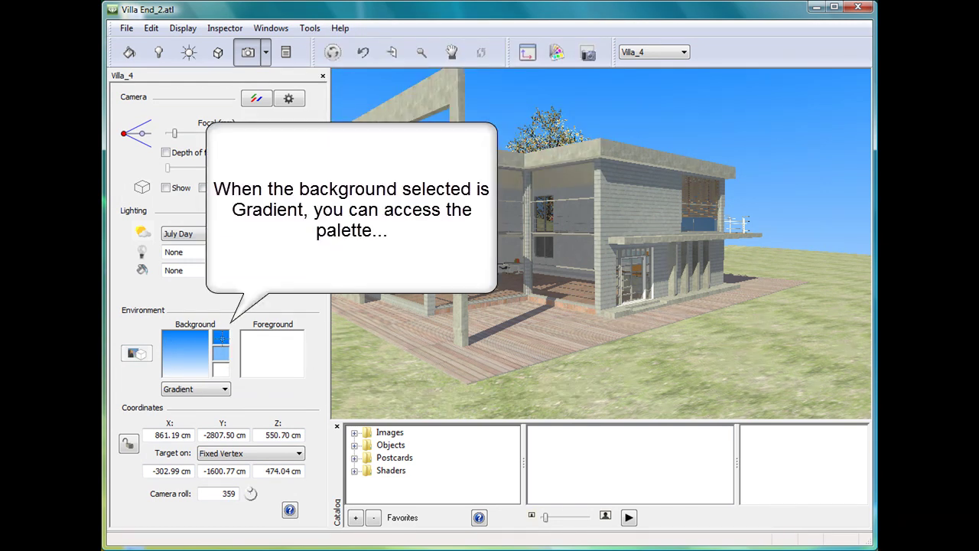
- Try a violet-blue top colour for Villa_4's gradient background, and replace it with the basic blue of RGB 0, 128, 255
click(222, 342)
click(273, 352)
drag(273, 351, 283, 381)
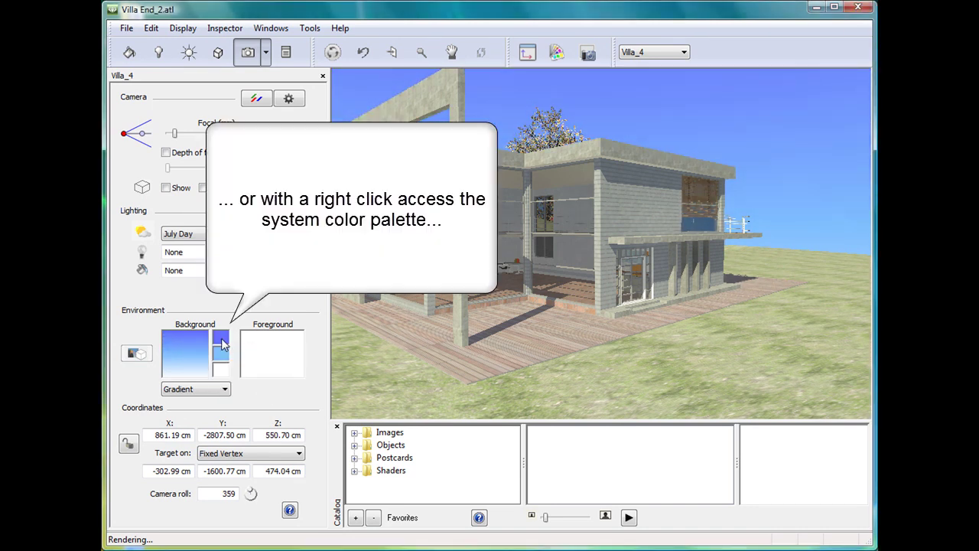
right_click(223, 344)
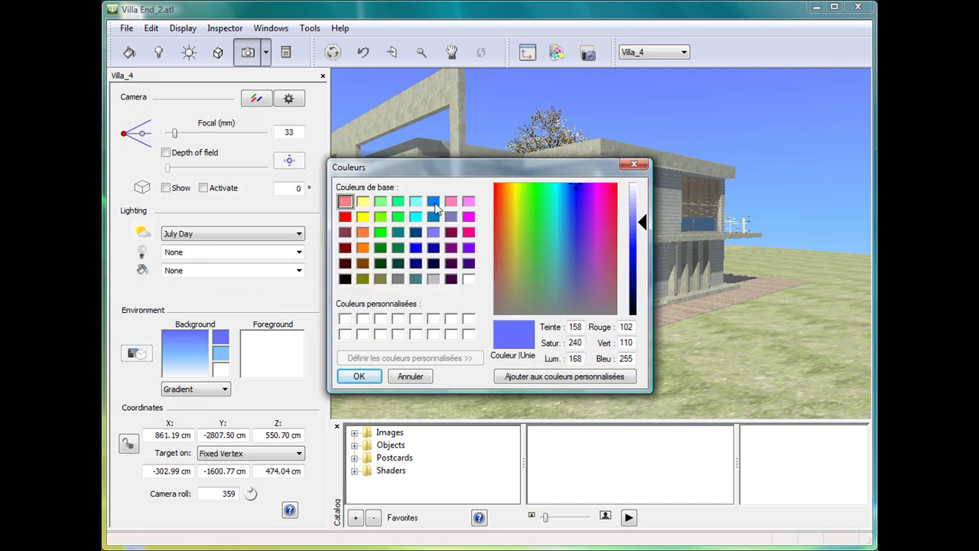
click(434, 202)
click(366, 376)
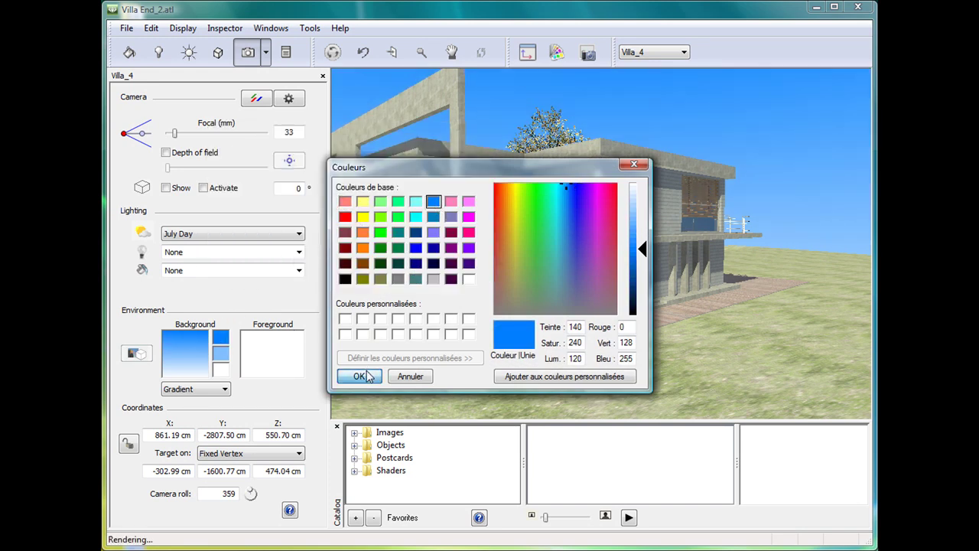
- Try the Heliodon Sky background for Villa_4, and replace it with the 2D image Paysage Automne.JPG
click(226, 390)
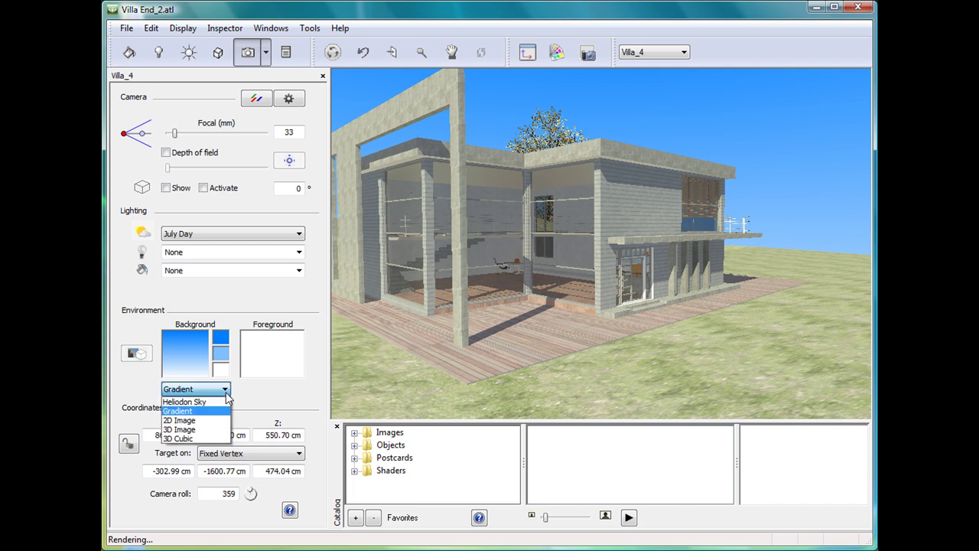
click(226, 402)
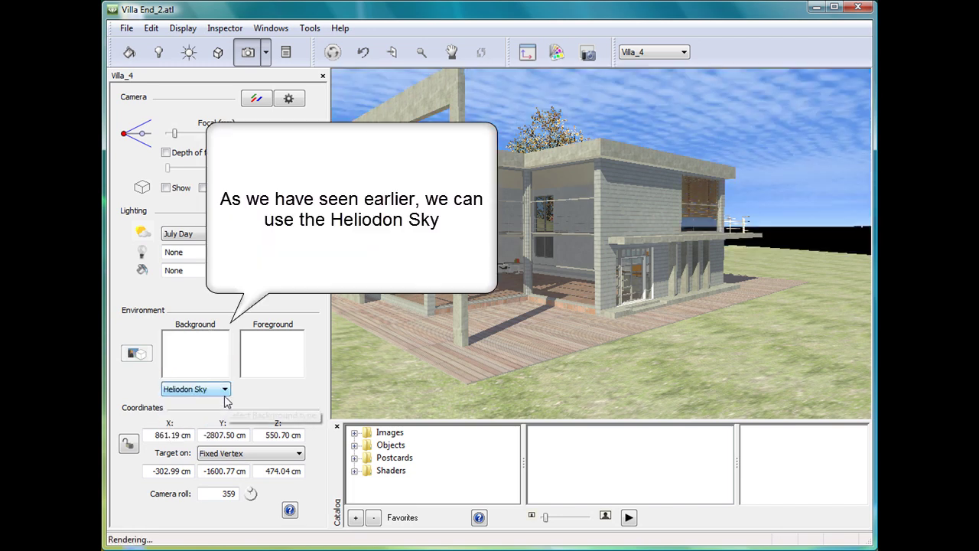
click(224, 390)
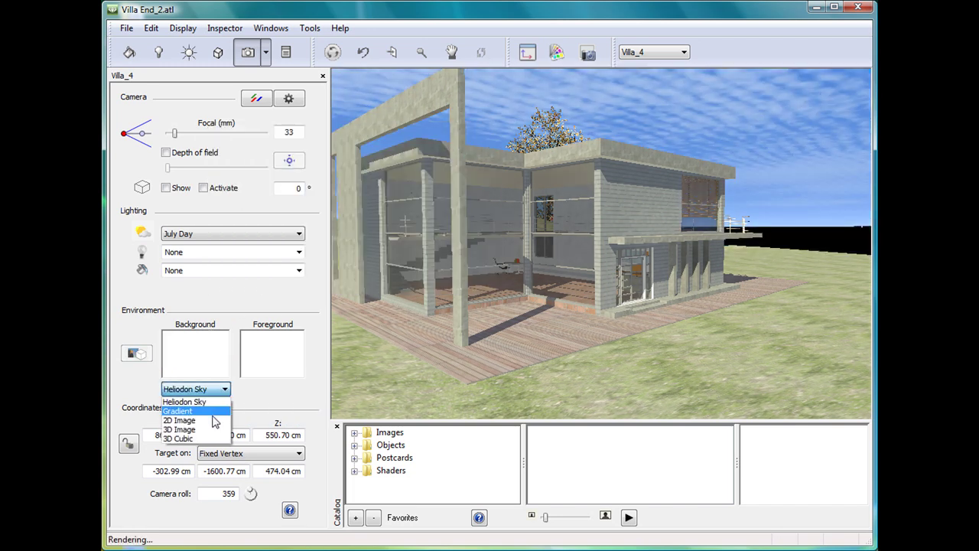
click(213, 425)
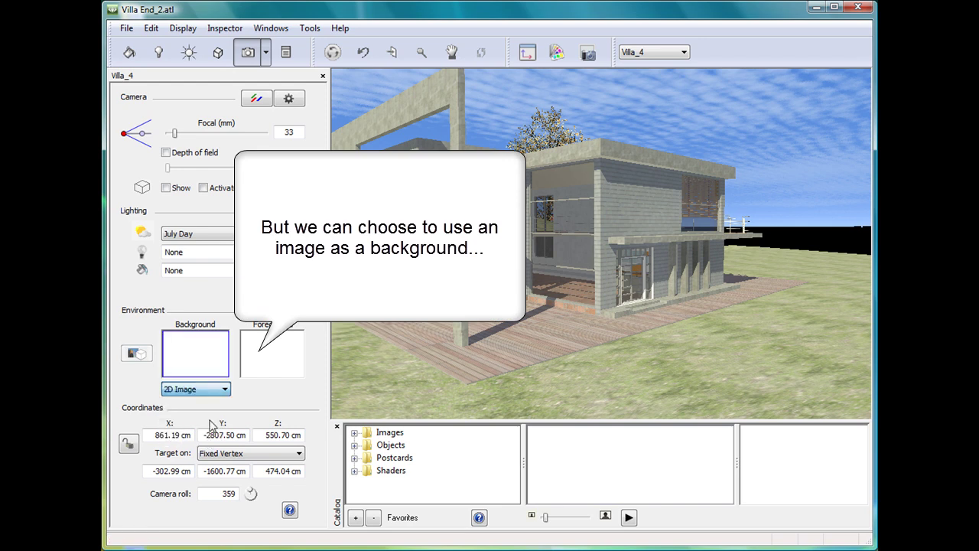
click(212, 362)
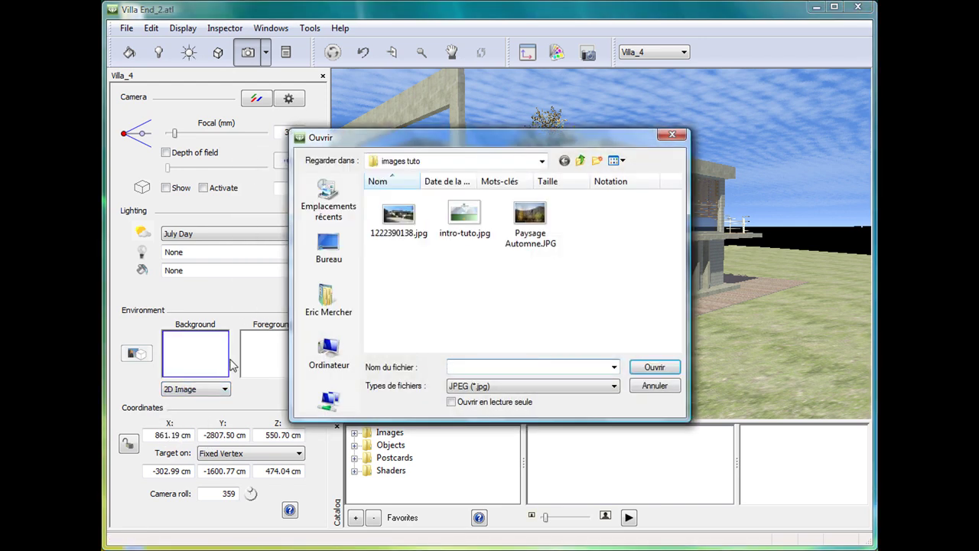
click(521, 226)
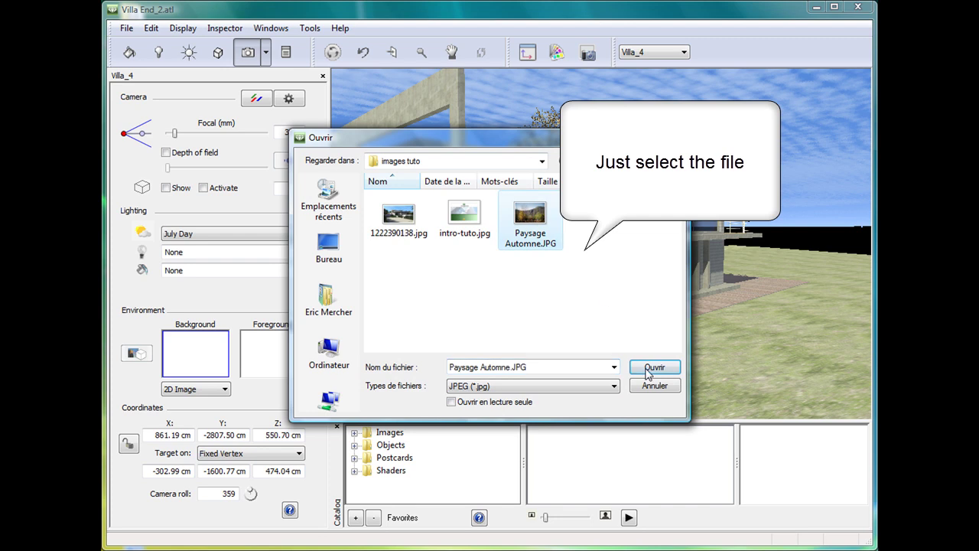
click(654, 368)
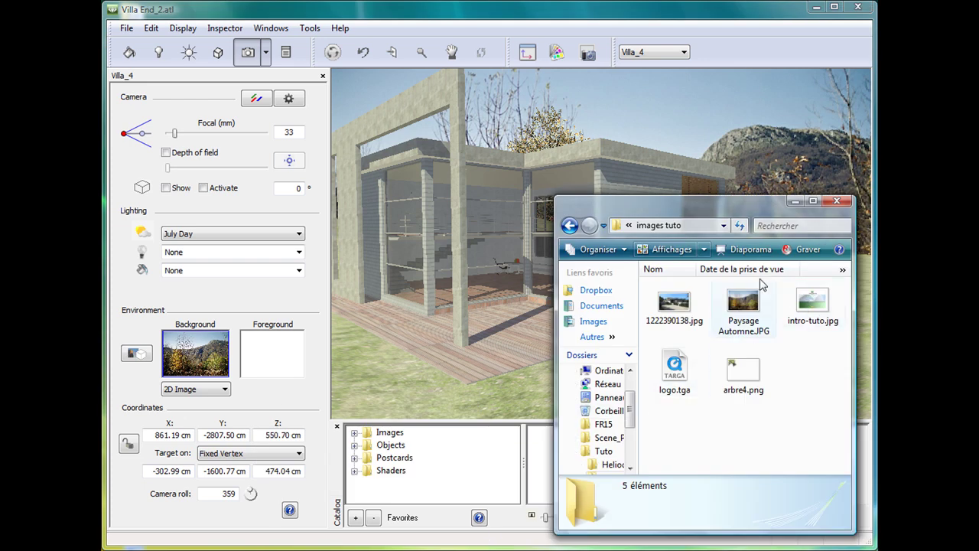
- Add arbre4.png from the images tuto folder as Villa_4's foreground image and close the folder window
drag(742, 368, 278, 339)
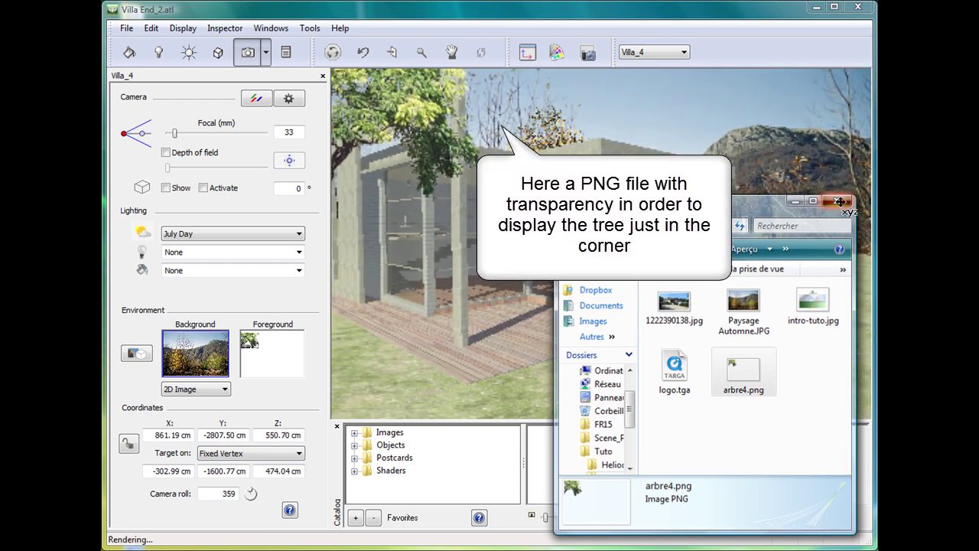
click(838, 202)
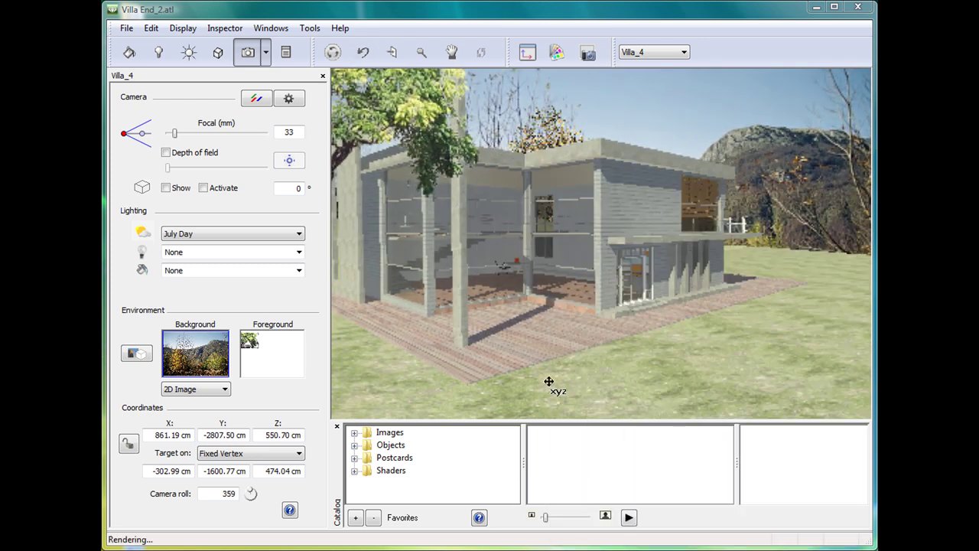
- Delete the tree image from Villa_4's foreground
click(258, 365)
key(Delete)
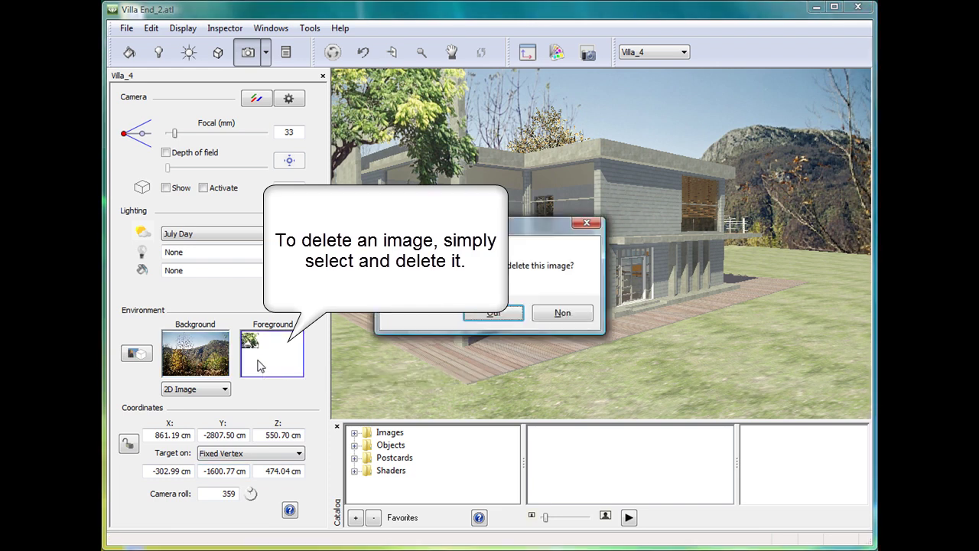
click(494, 313)
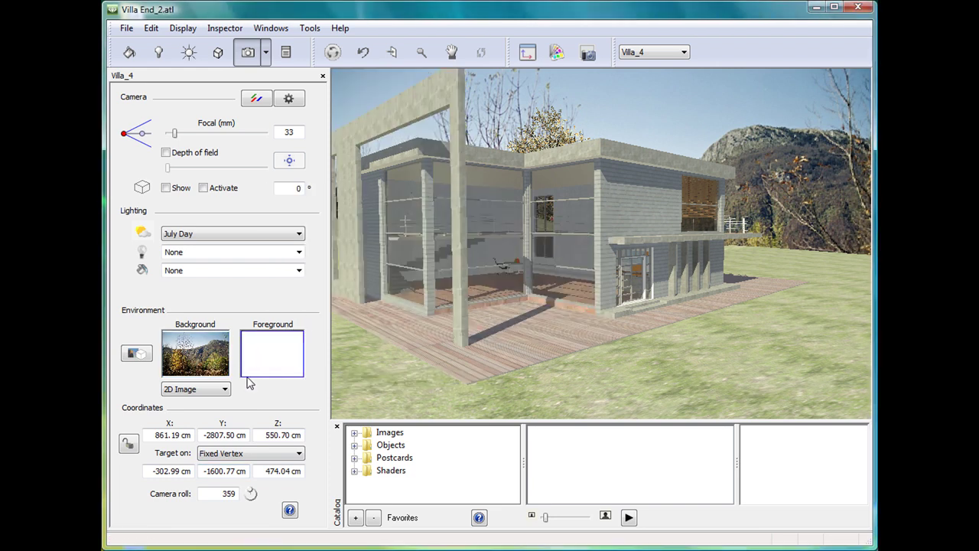
- Load the TGA file logo.tga as Villa_4's foreground image to overlay the logo on the view
double_click(291, 349)
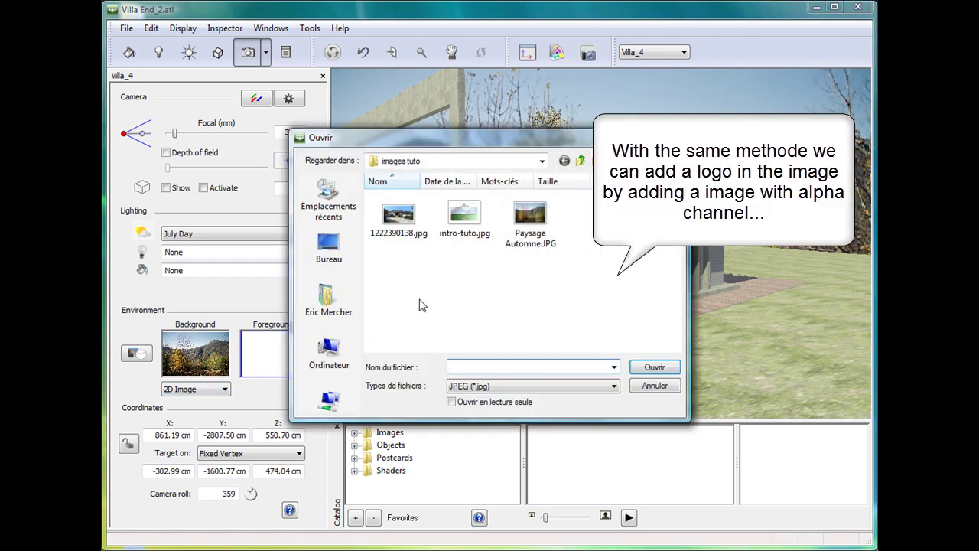
click(498, 386)
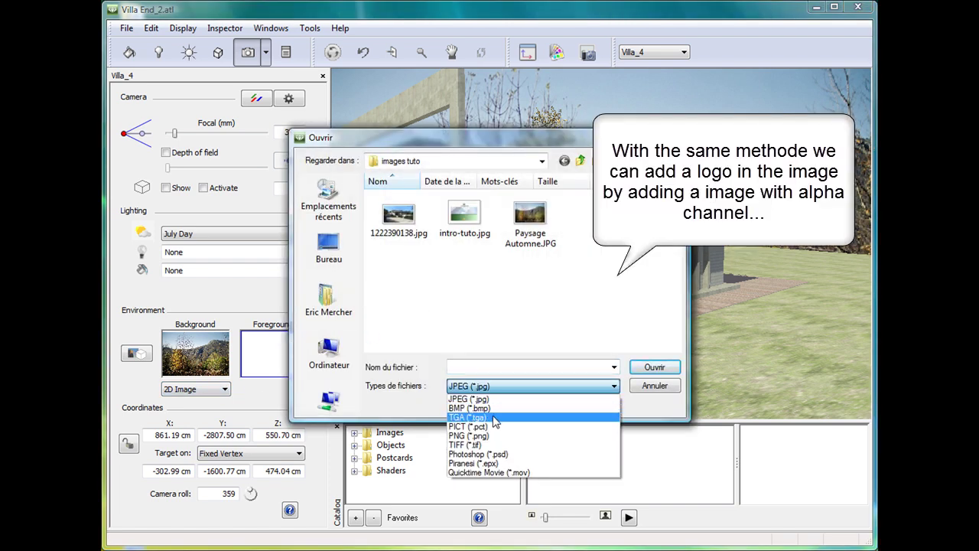
click(494, 417)
click(397, 211)
click(671, 366)
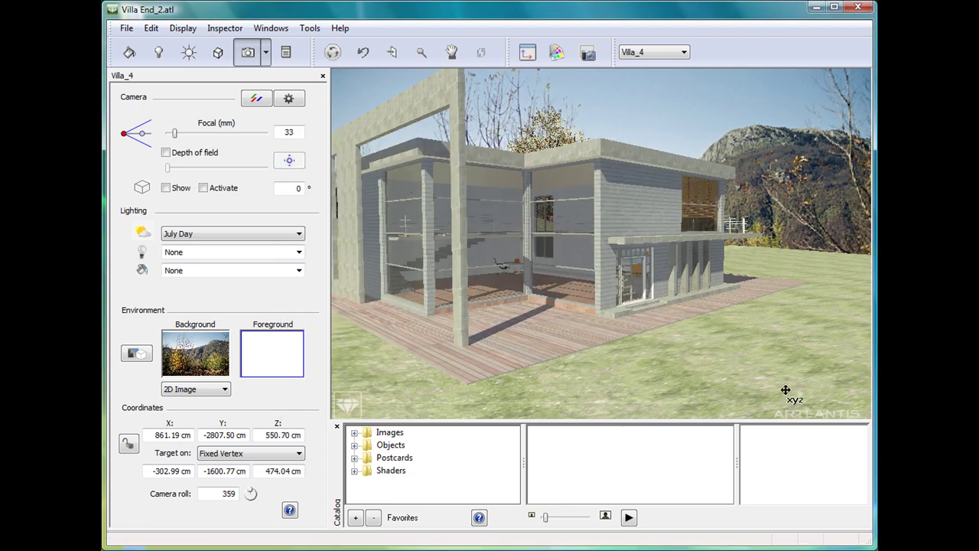